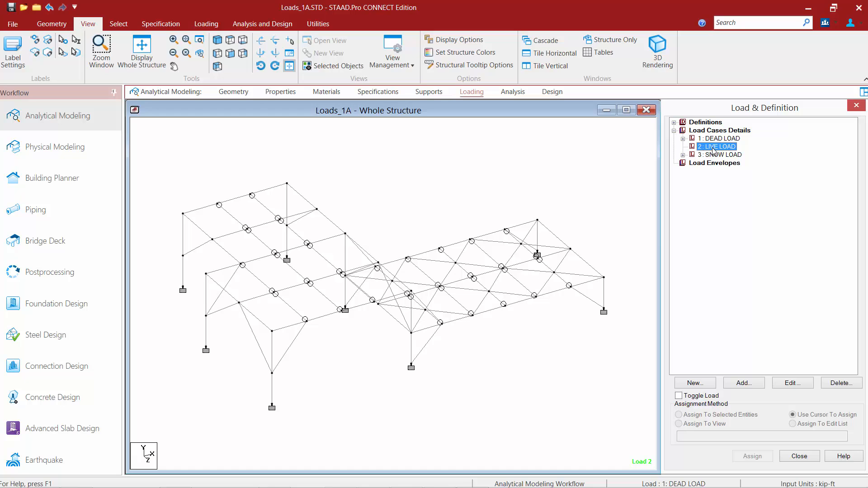
Start a new floor load for the live load case with a pressure of -0.05 kip/ft2 in global Y.
click(206, 24)
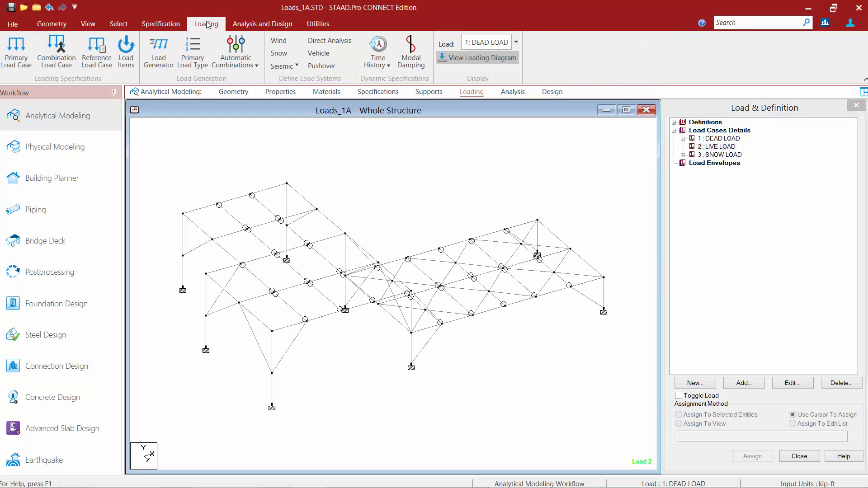
click(125, 51)
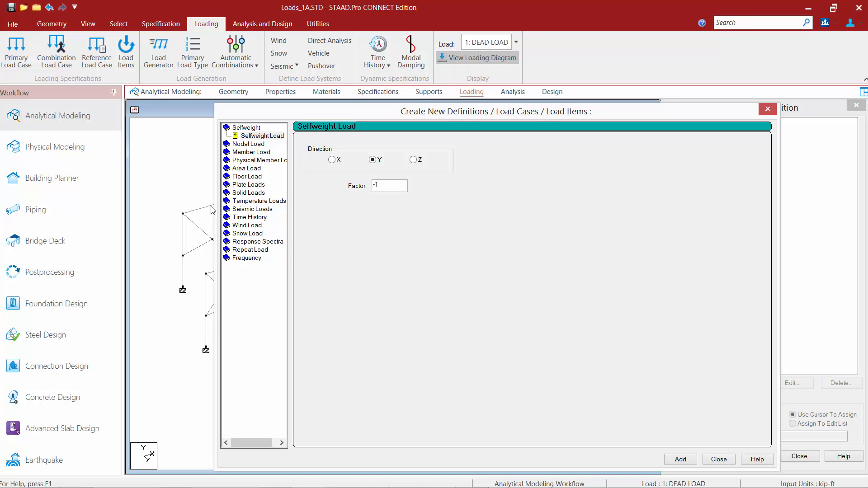
click(247, 177)
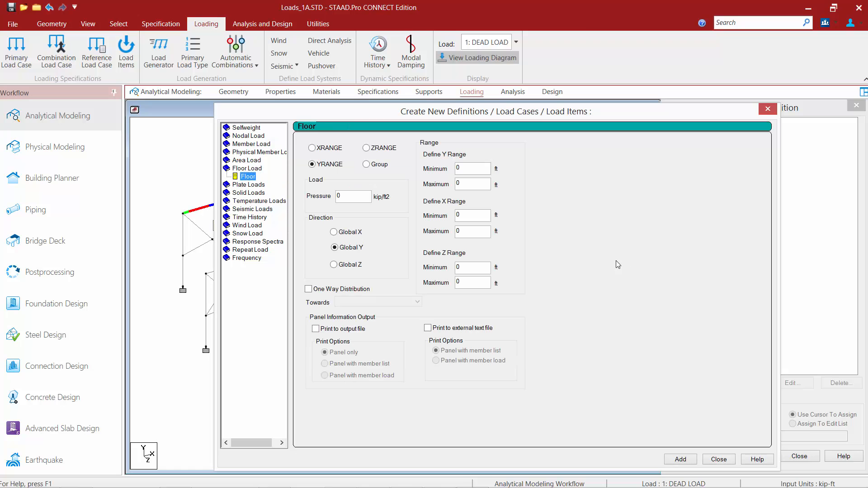
click(326, 168)
click(359, 195)
key(BackSpace)
text(-0.05)
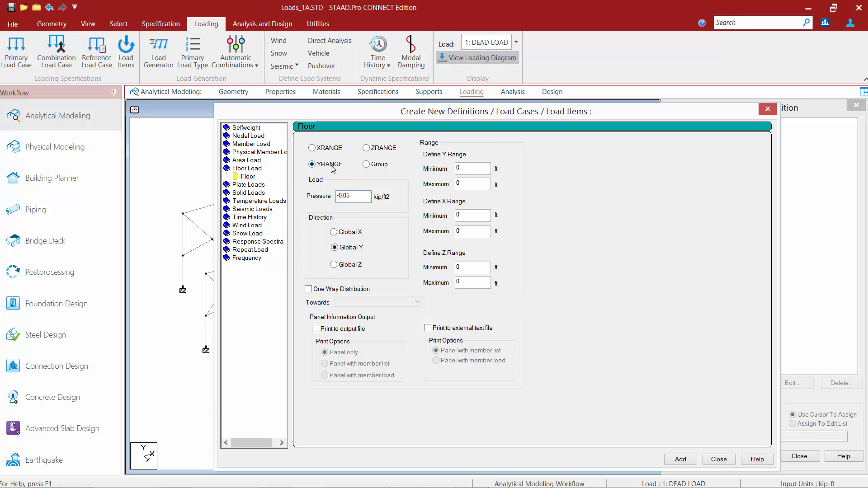
Limit the floor load to a Y range from 17 ft minimum to 18 ft maximum.
double_click(459, 168)
text(17)
key(Tab)
text(18)
Add the floor load to the live load case without one-way distribution and close the dialog.
drag(412, 119, 497, 104)
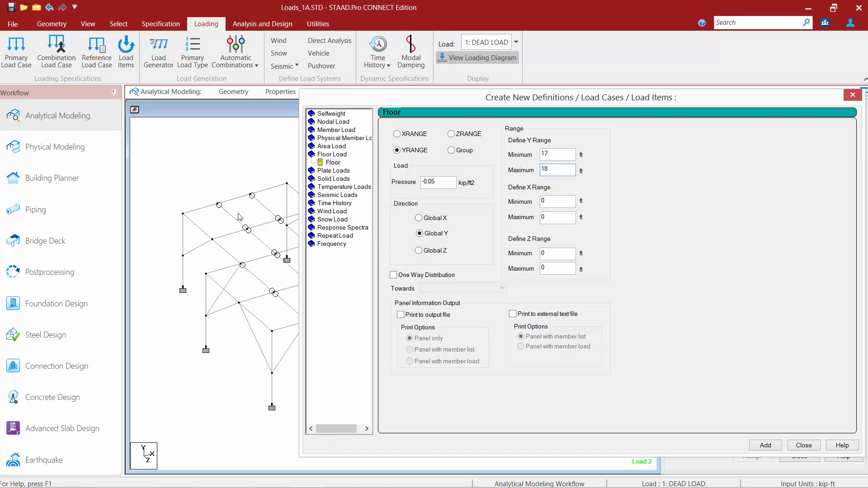
click(393, 275)
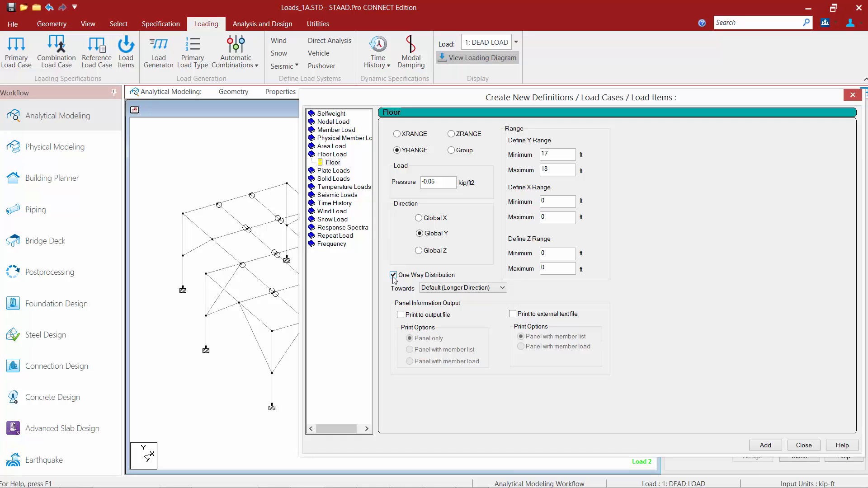
click(393, 276)
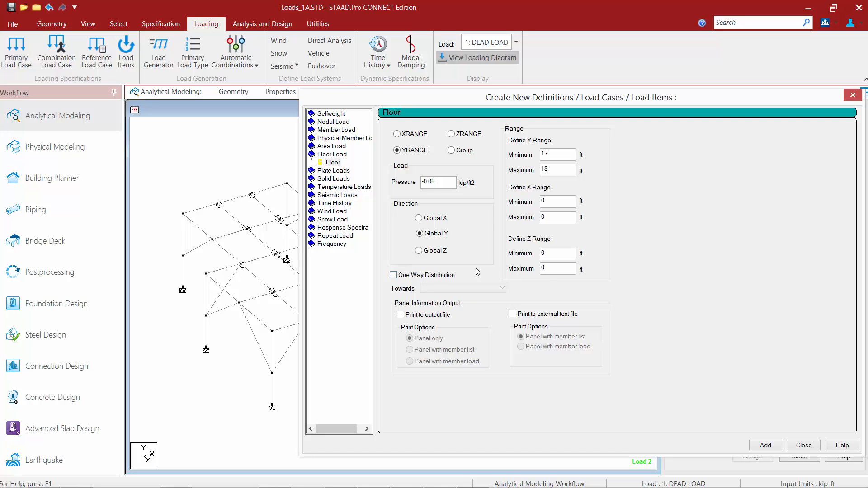
click(766, 445)
click(803, 447)
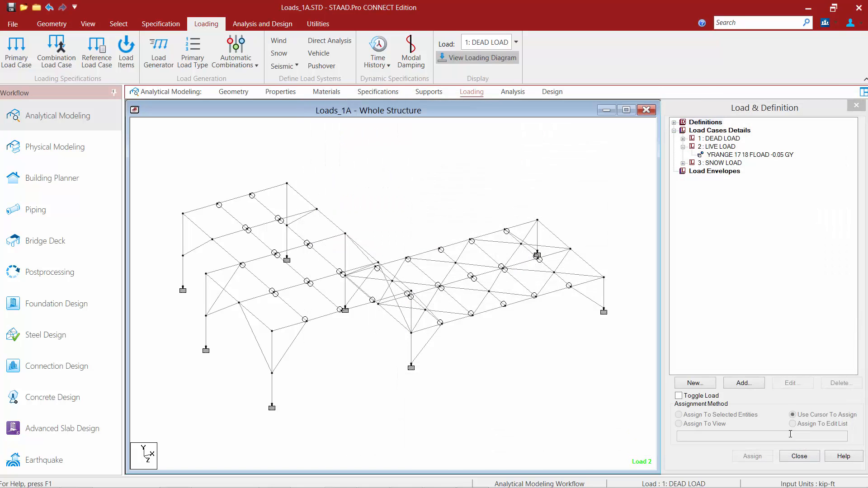
Display the floor load diagram and set the distributed force scale to 30 lbf/ft per ft, applied immediately.
click(720, 155)
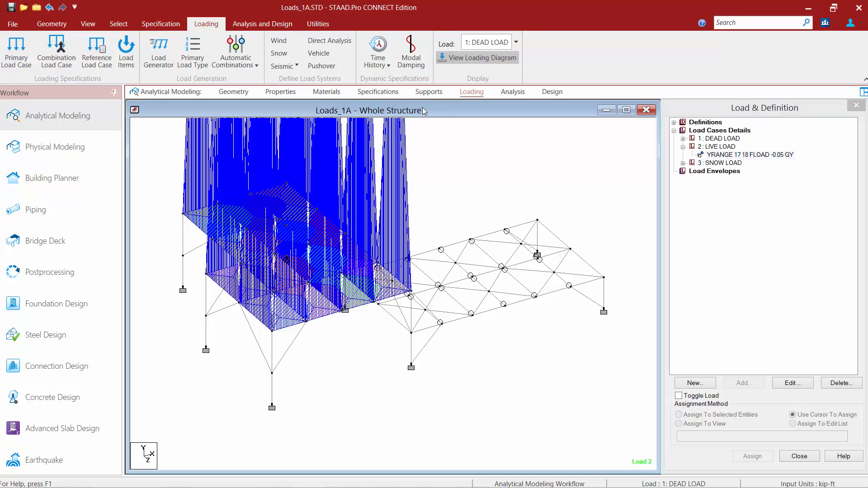
click(88, 24)
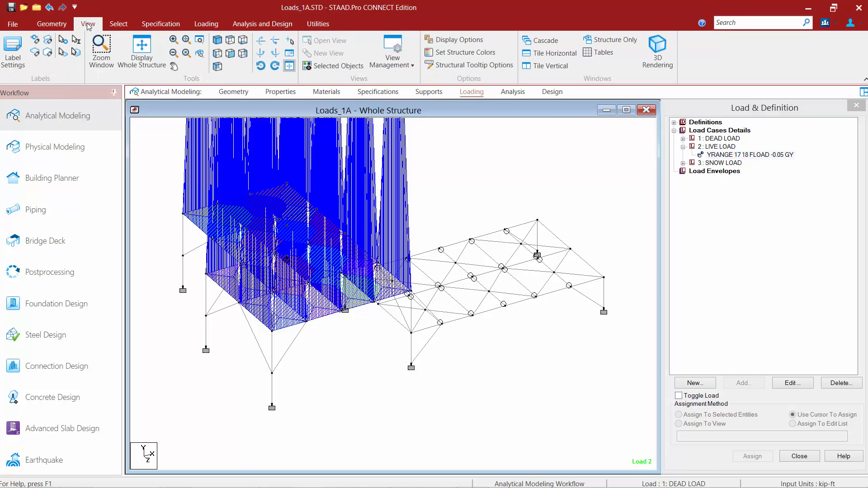
click(13, 50)
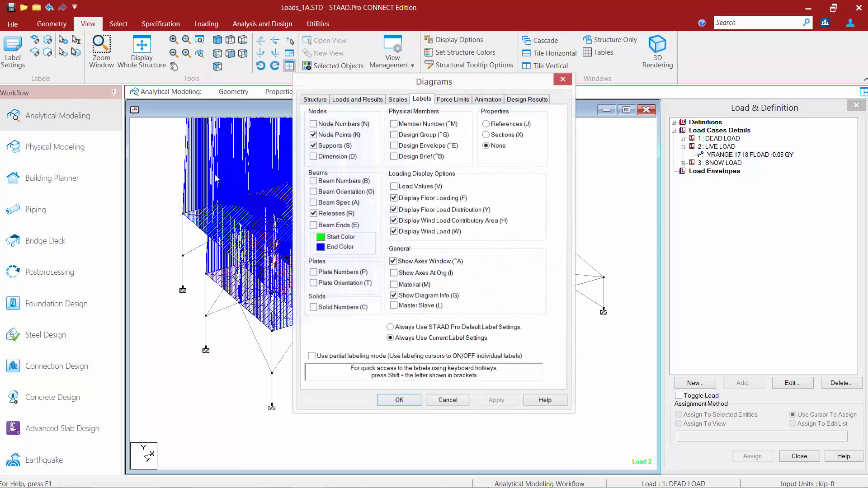
click(393, 100)
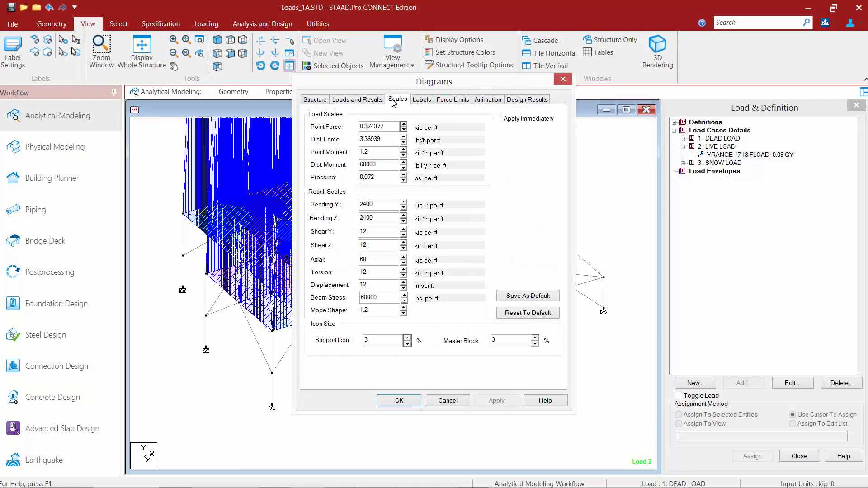
click(499, 119)
click(404, 137)
click(403, 137)
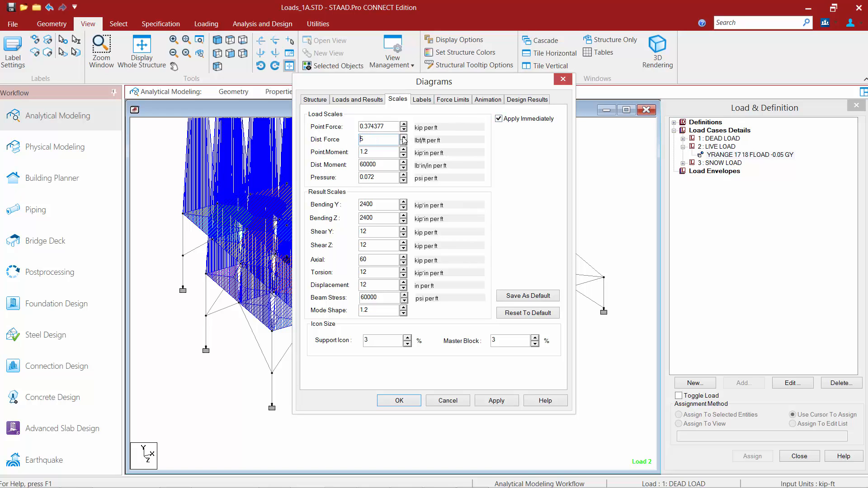
click(403, 137)
click(403, 137)
click(404, 137)
click(404, 137)
click(403, 137)
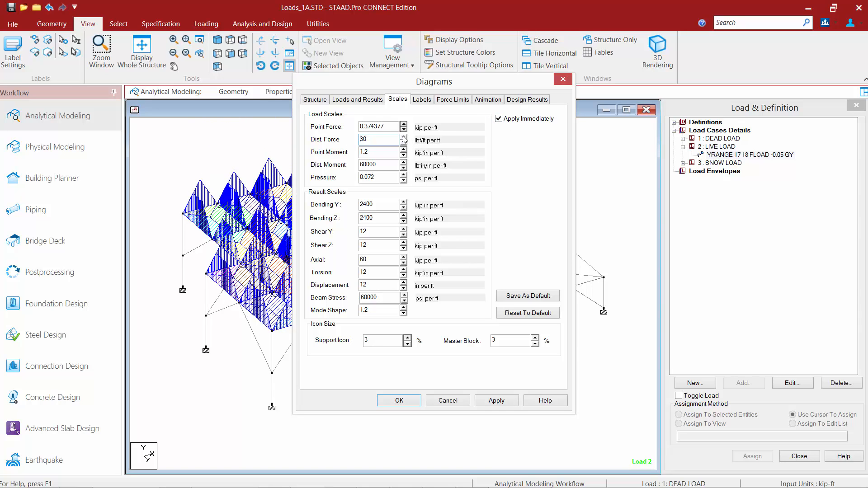
click(399, 401)
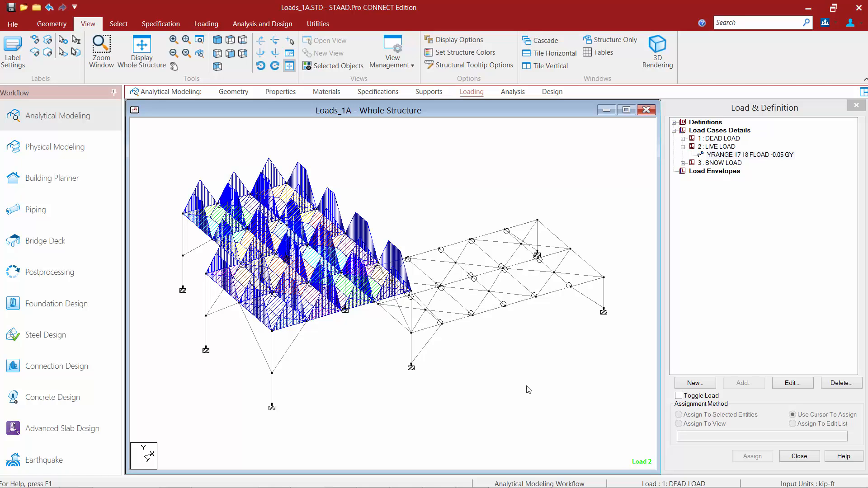
Turn on load value labels for the selected floor load diagram.
click(743, 155)
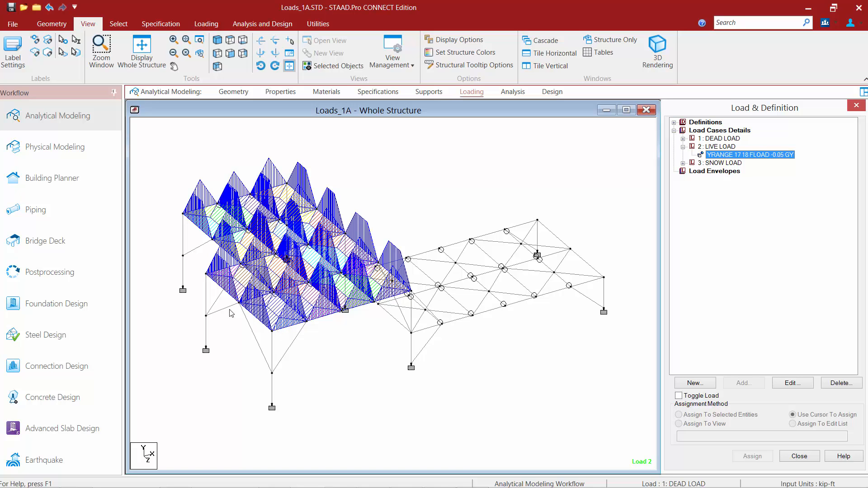
click(12, 55)
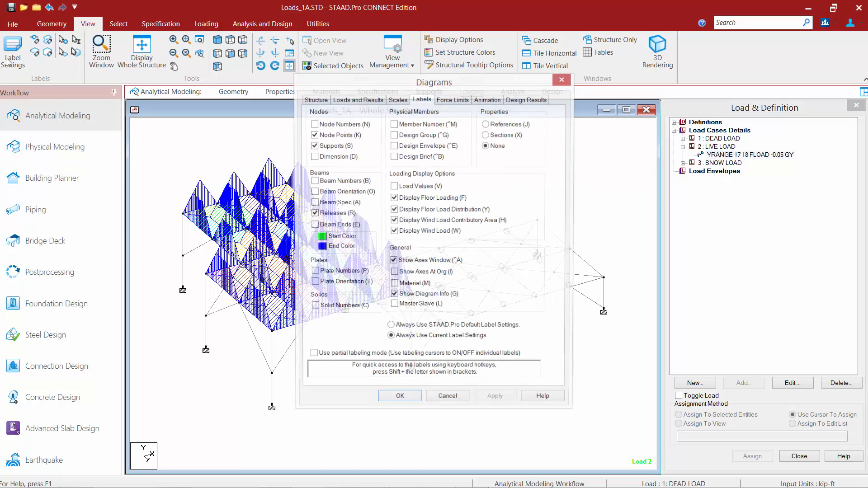
click(393, 187)
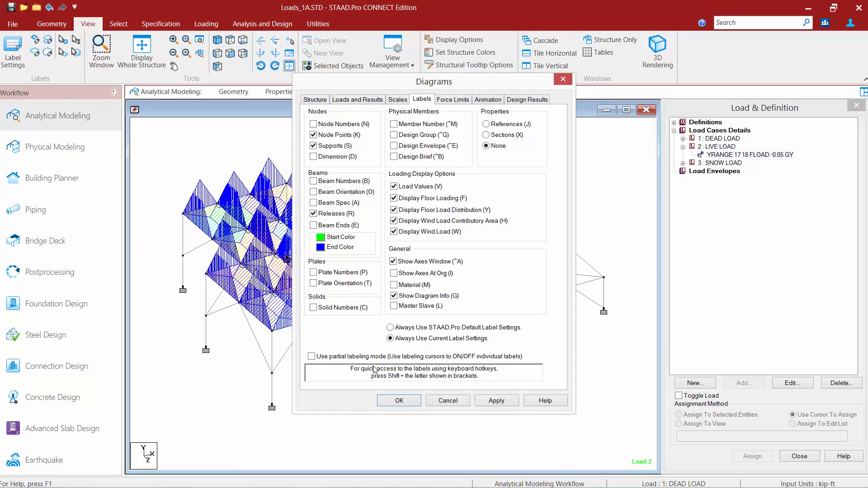
click(397, 401)
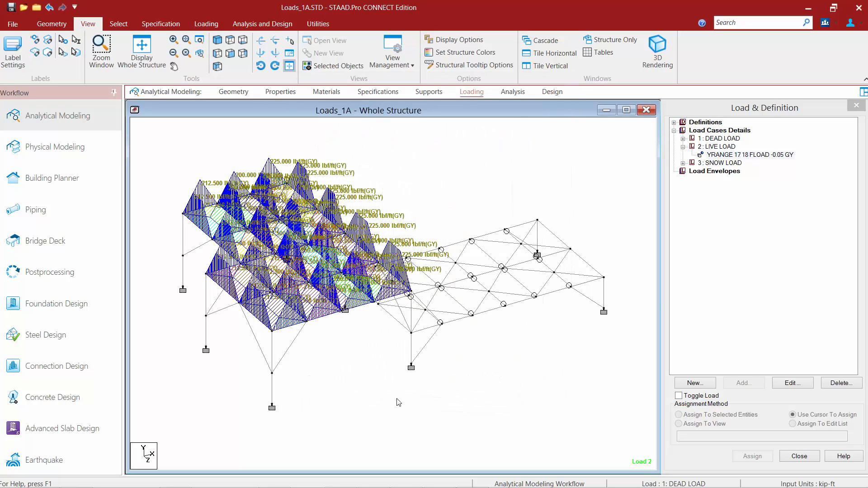